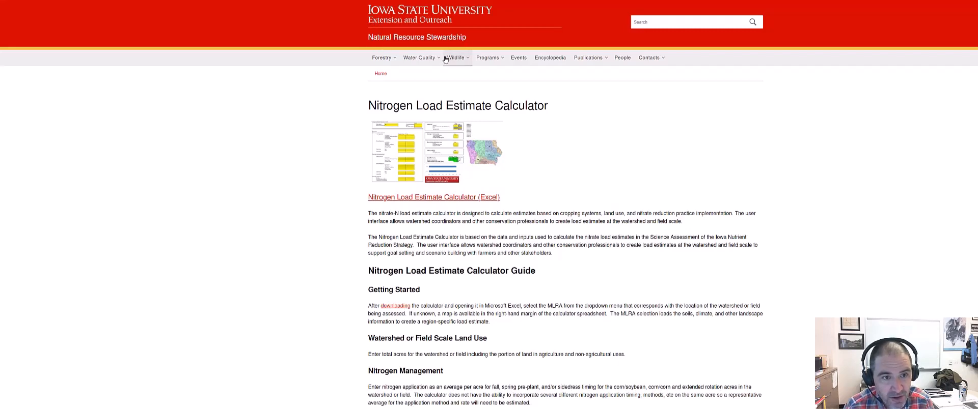
- Open the Nitrogen Load Estimate Calculator page from the Watershed Resources in the Water Quality section
mouse_move(420, 60)
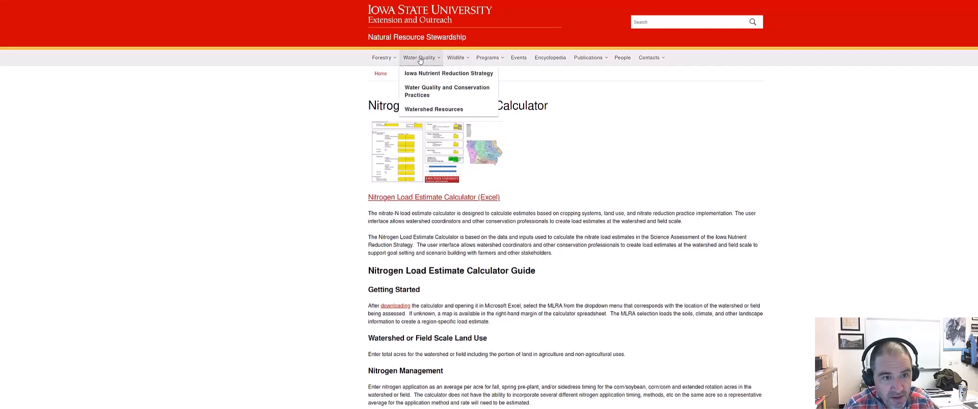
left_click(427, 110)
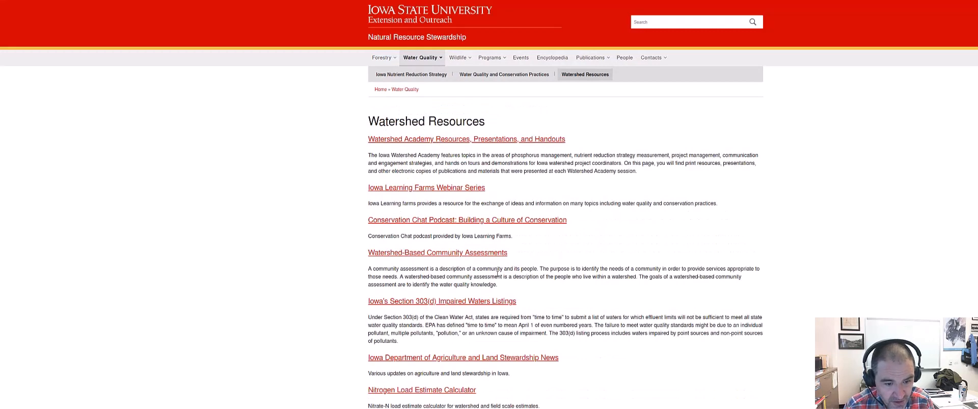
left_click(436, 390)
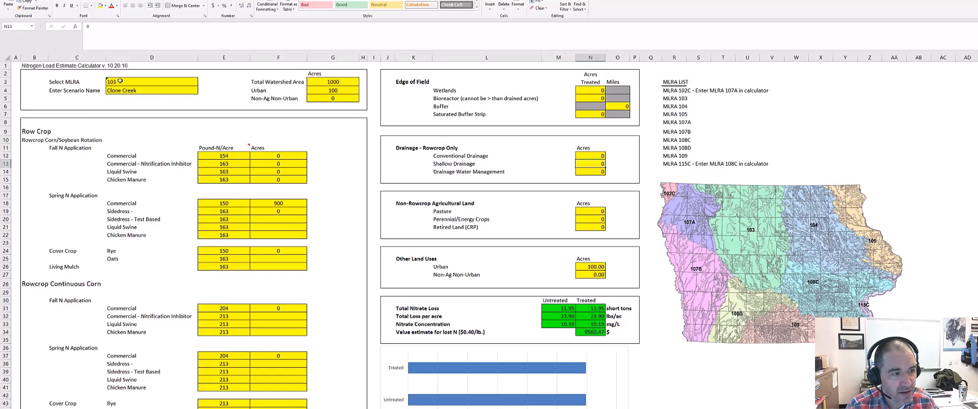
- Switch to the Excel calculator and review its MLRA, total watershed area, urban acres and spring commercial nitrogen rate inputs
left_click(120, 81)
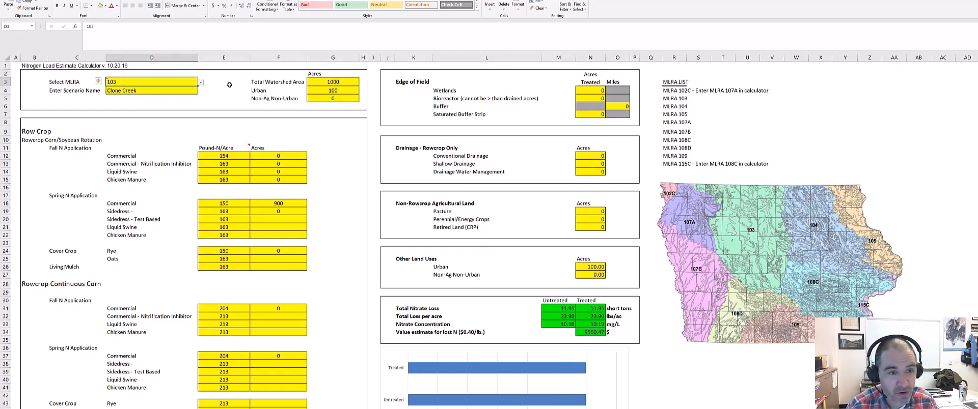
left_click(337, 82)
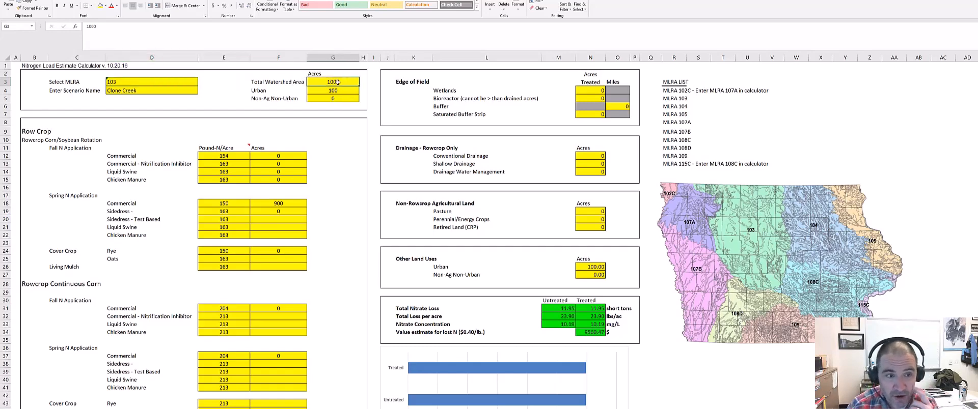
left_click(342, 90)
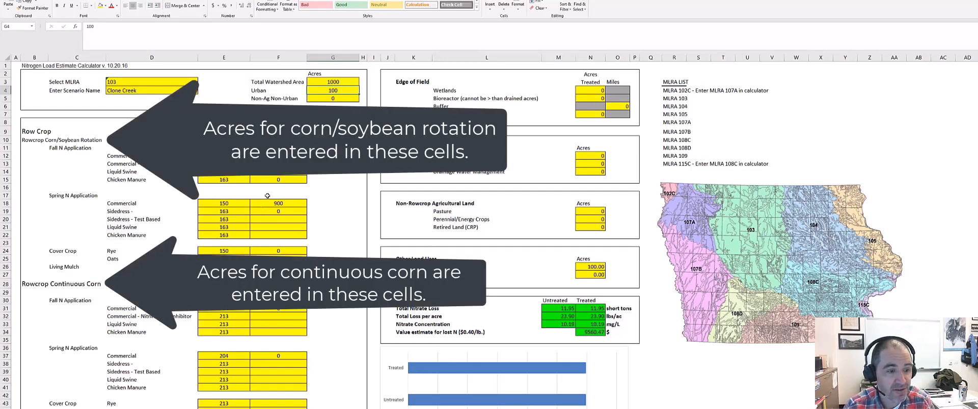
left_click(226, 203)
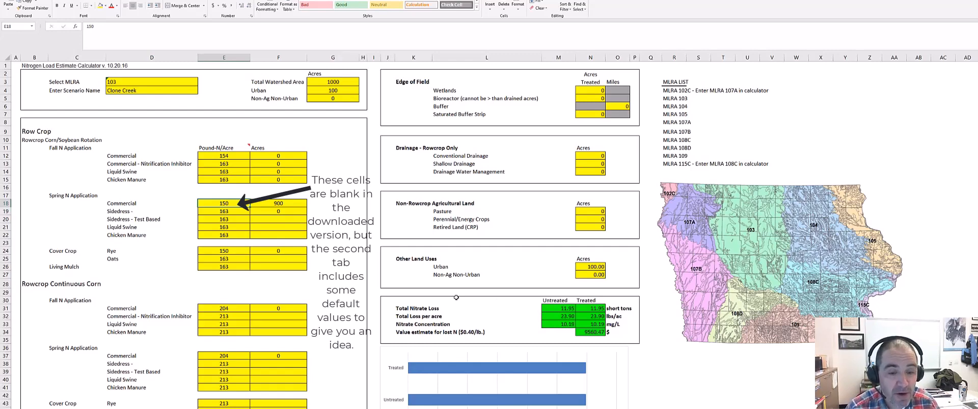
- For the corn/soybean rotation, set the spring commercial acres to 0 and the rye cover crop acres to 900
left_click(279, 206)
type("0")
key("Return")
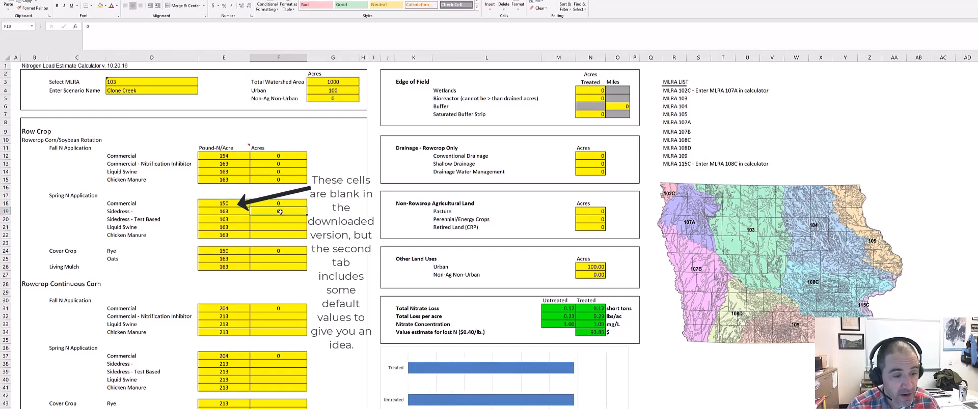
left_click(285, 251)
type("900")
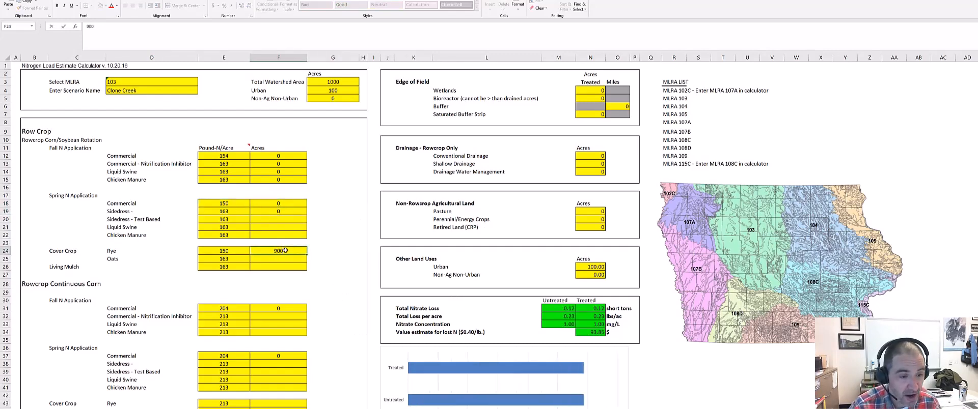
key("Return")
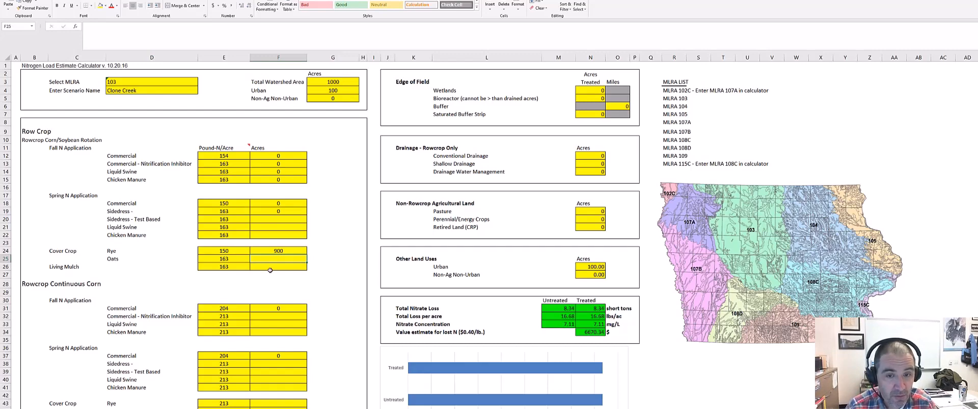
- Return the corn/soybean rye cover crop acres to 0 and the spring commercial acres to 900
left_click(285, 250)
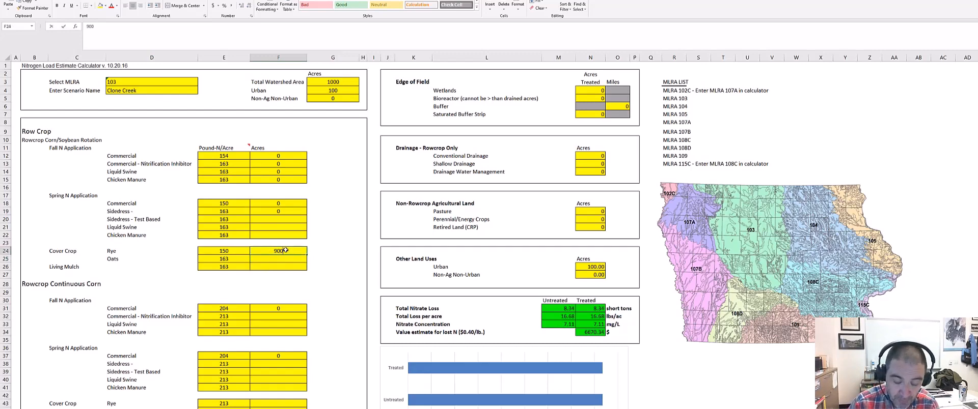
type("0")
key("Return")
left_click(284, 203)
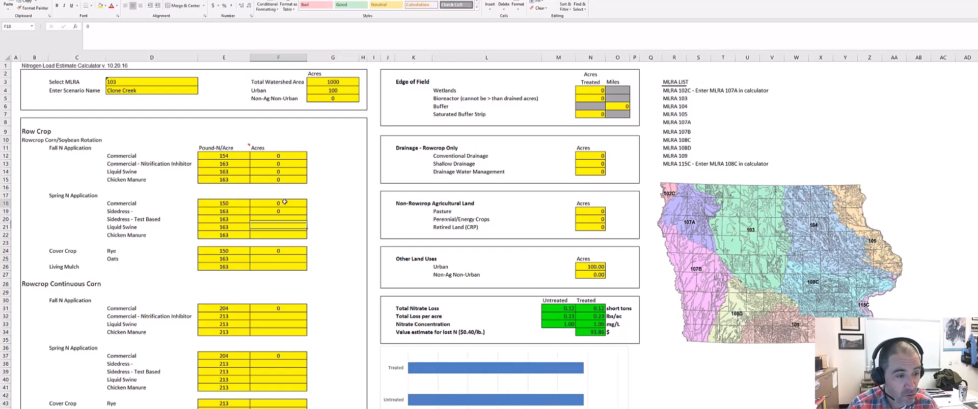
type("900")
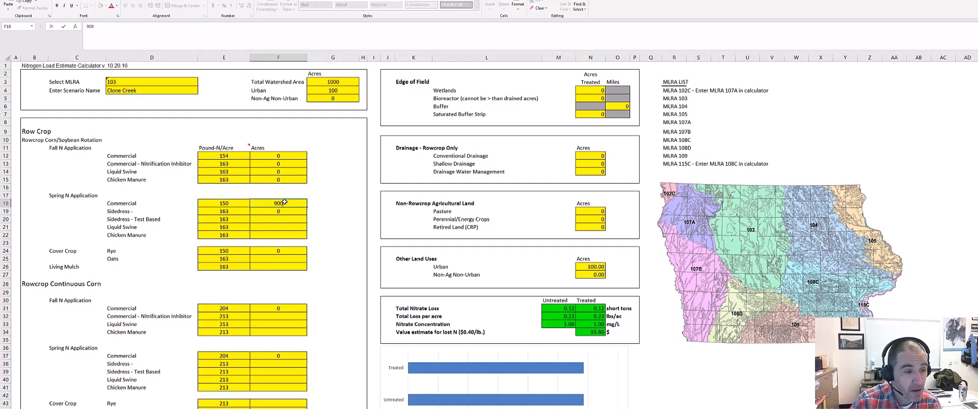
key("Return")
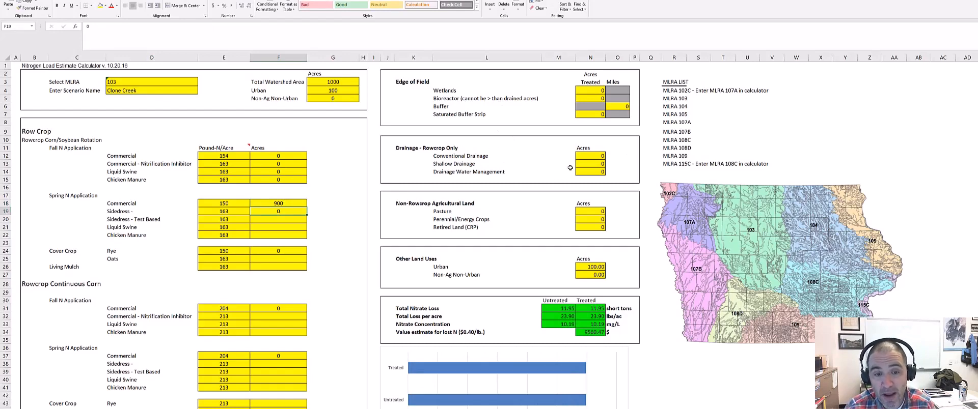
- Set the row crop conventional drainage to 600 acres
left_click(587, 156)
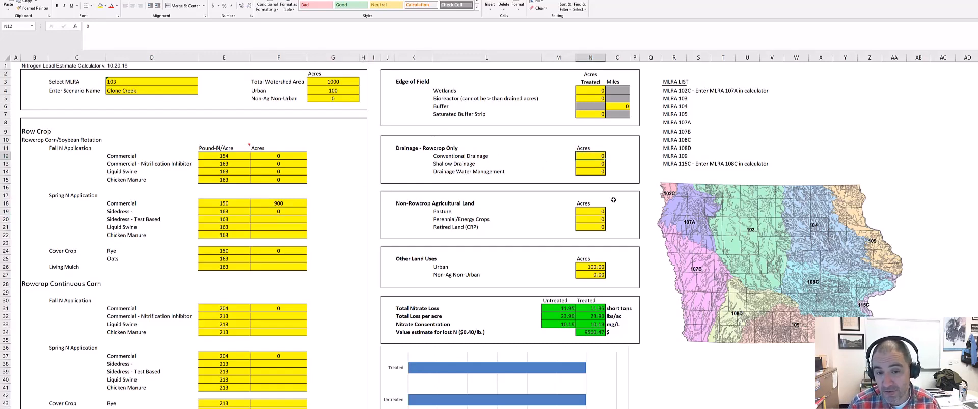
type("6")
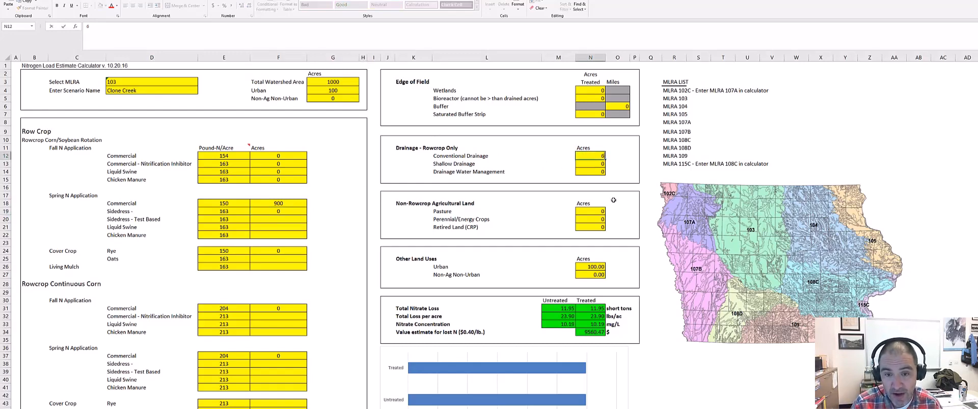
type("00")
key("Return")
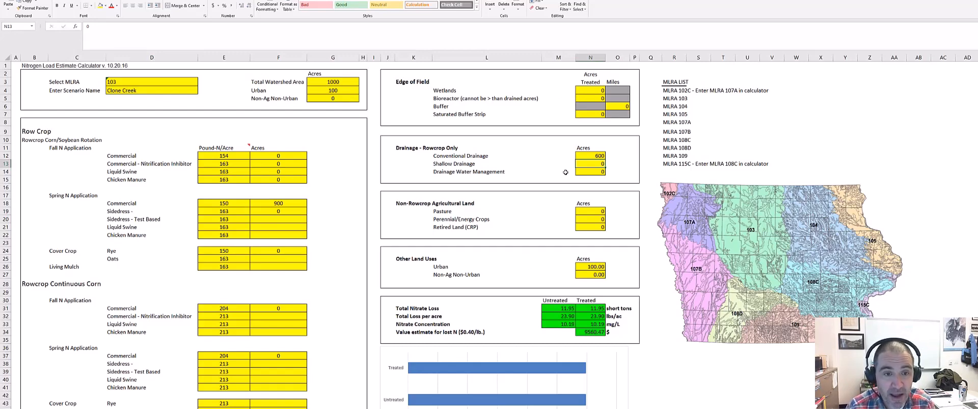
- Set the edge-of-field acres treated by wetlands to 500
left_click(592, 91)
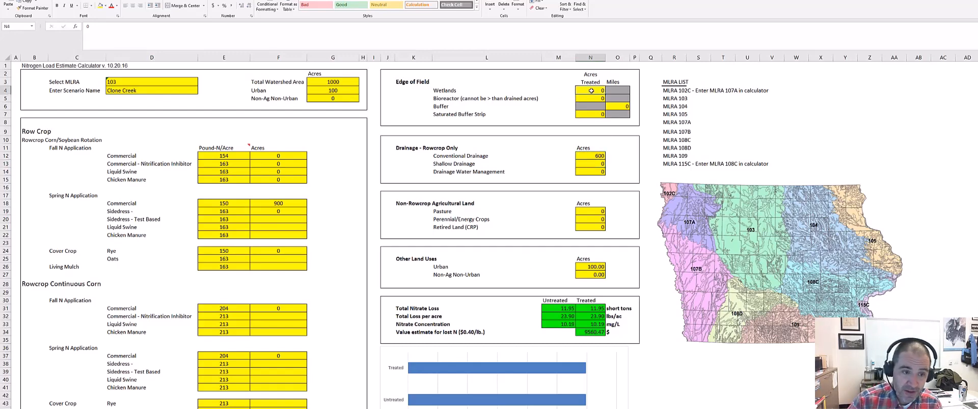
type("45")
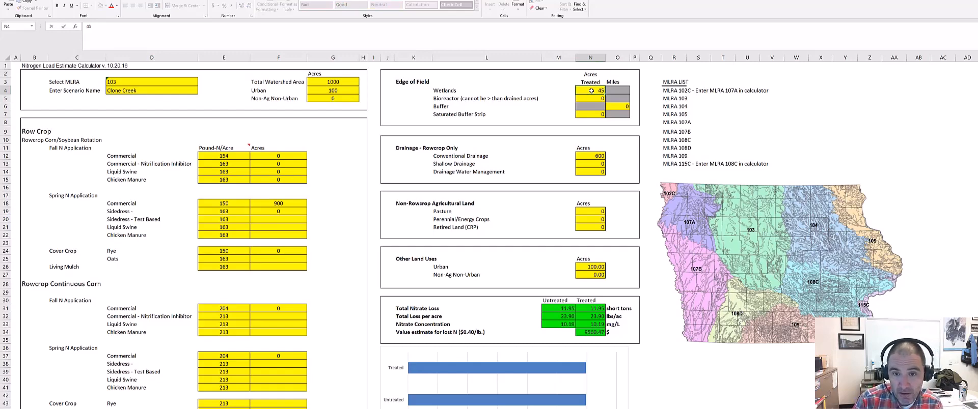
key("BackSpace")
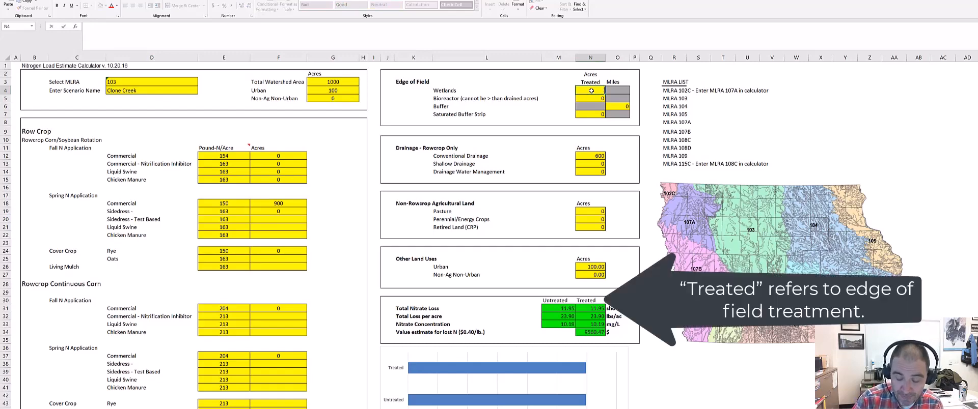
type("500")
key("Return")
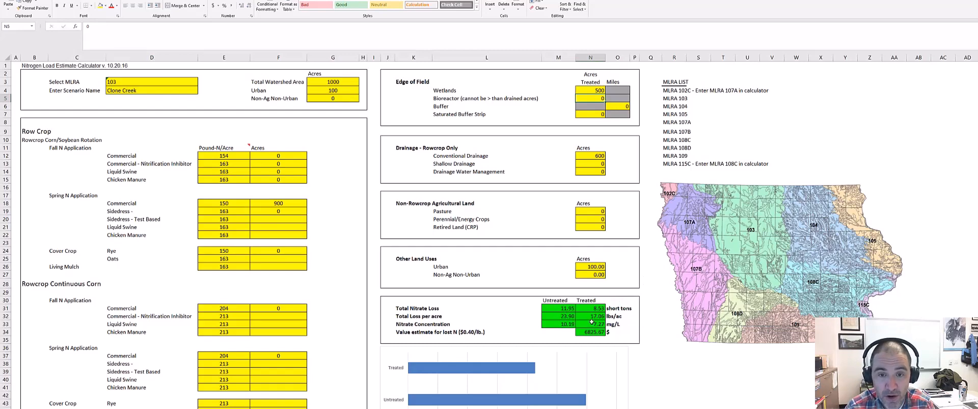
- Reset the wetland treated acres to 0 and set the bioreactor treated acres to 300
left_click(590, 90)
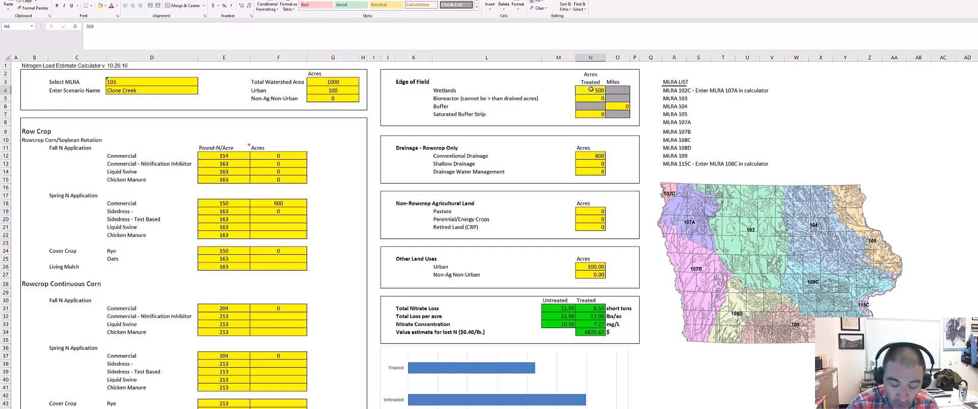
type("0")
key("Return")
type("5")
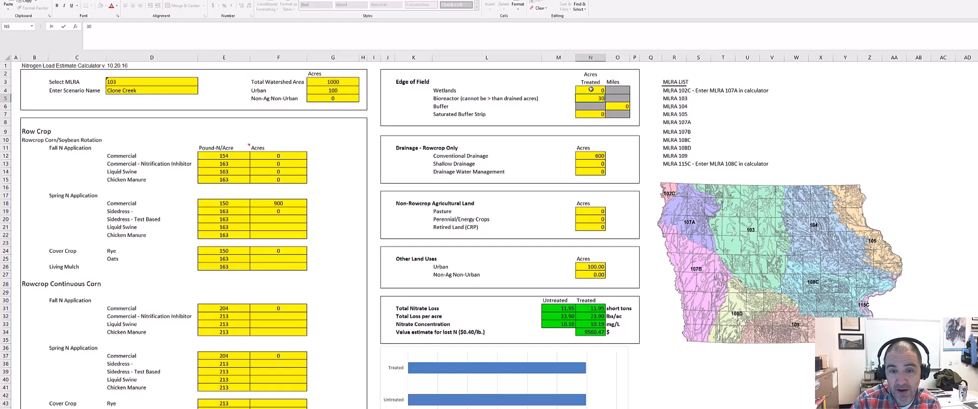
type("00")
key("Return")
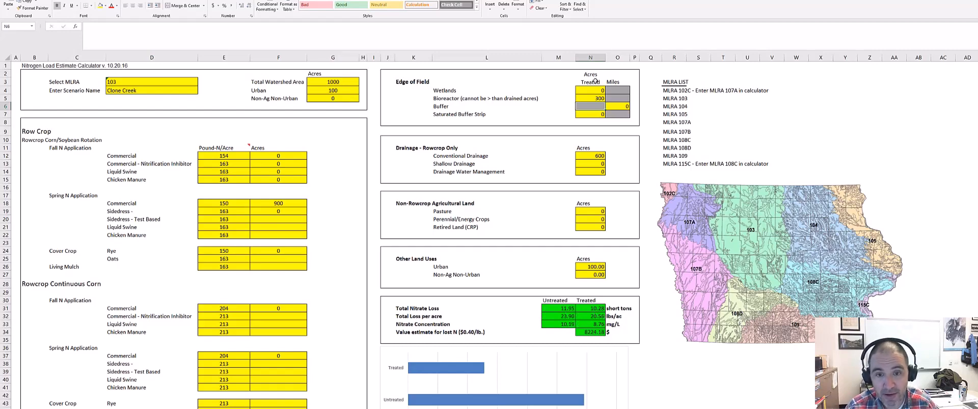
- Reset the bioreactor treated acres to 0 and set the saturated buffer strip treated acres to 300
left_click(595, 97)
type("0")
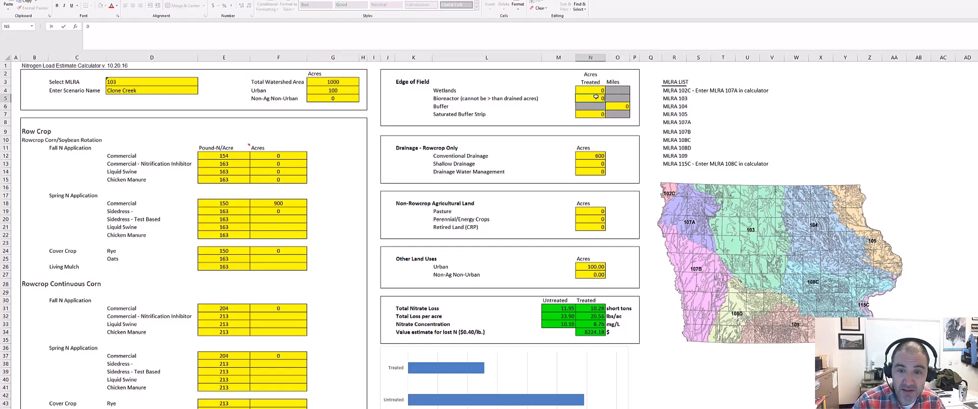
key("Return")
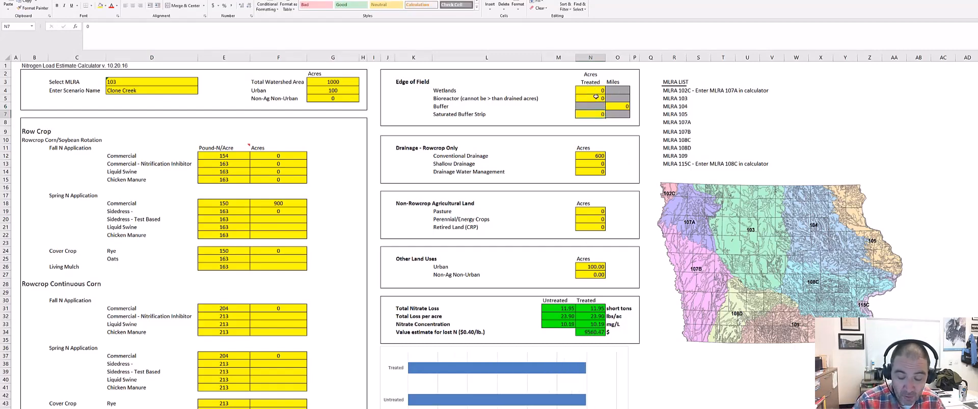
type("300")
key("Return")
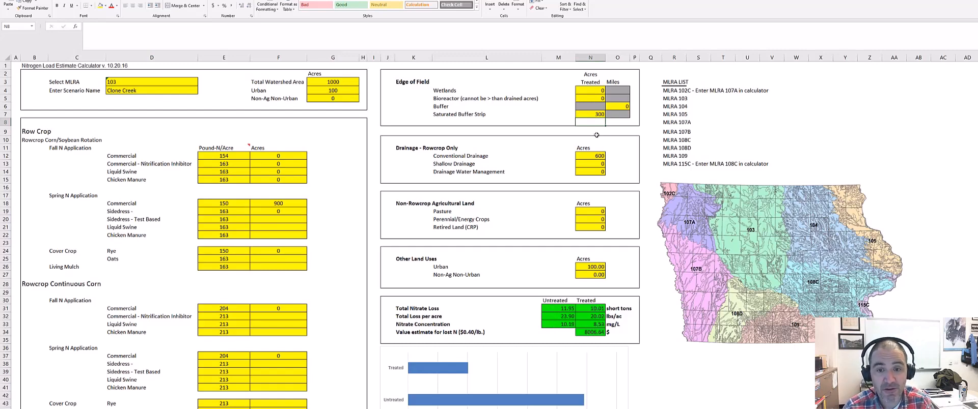
- Reset the saturated buffer strip treated acres to 0
left_click(590, 114)
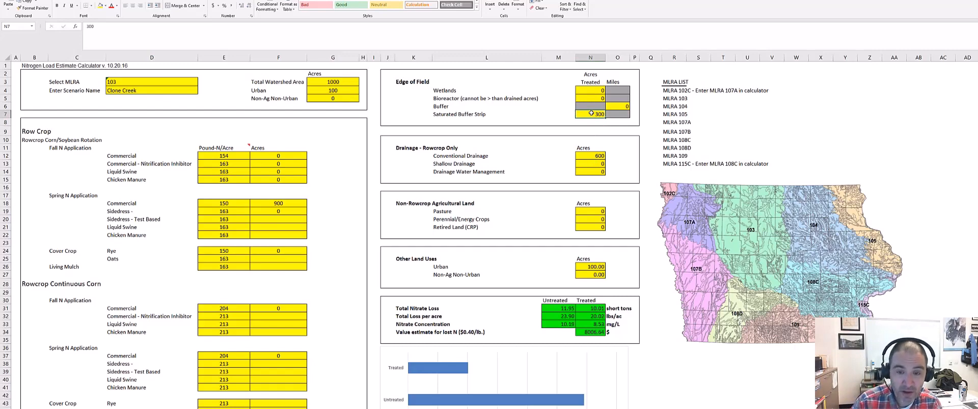
type("0")
key("Return")
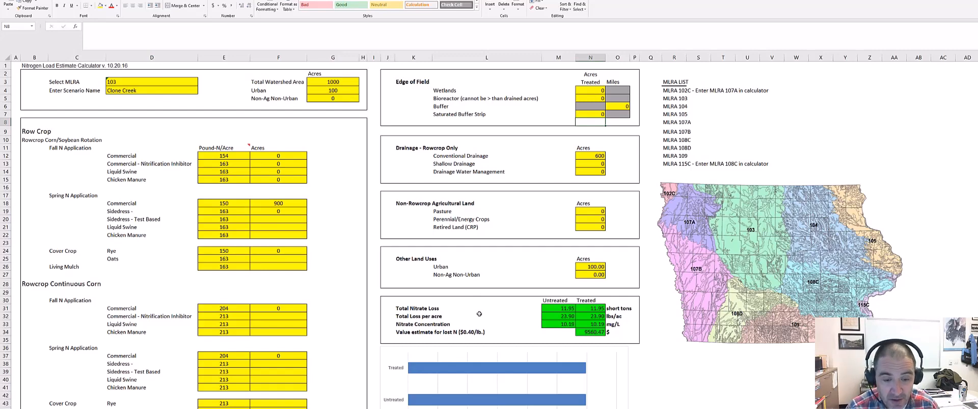
scroll(479, 314, "down", 2)
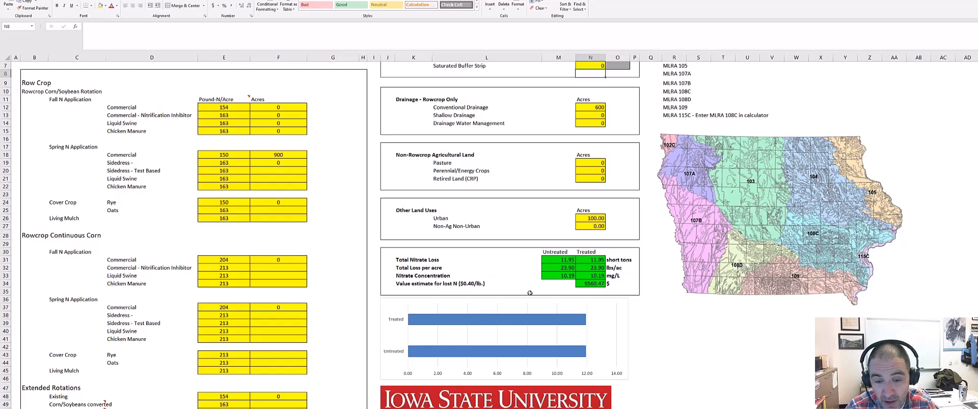
scroll(520, 244, "up", 2)
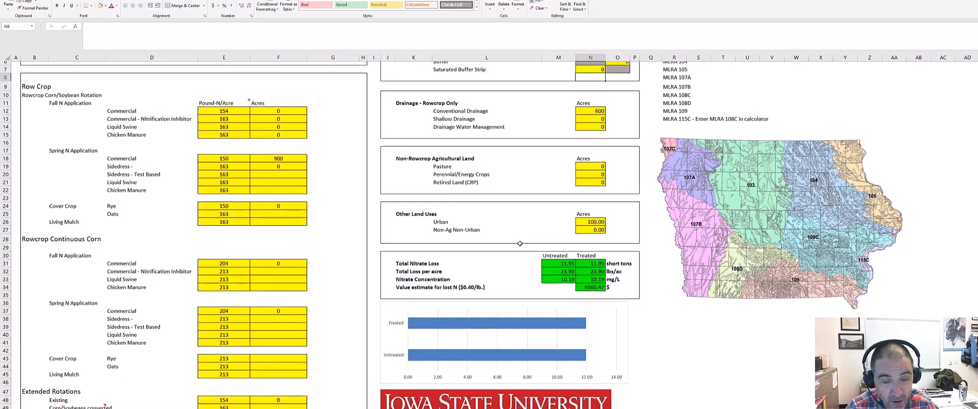